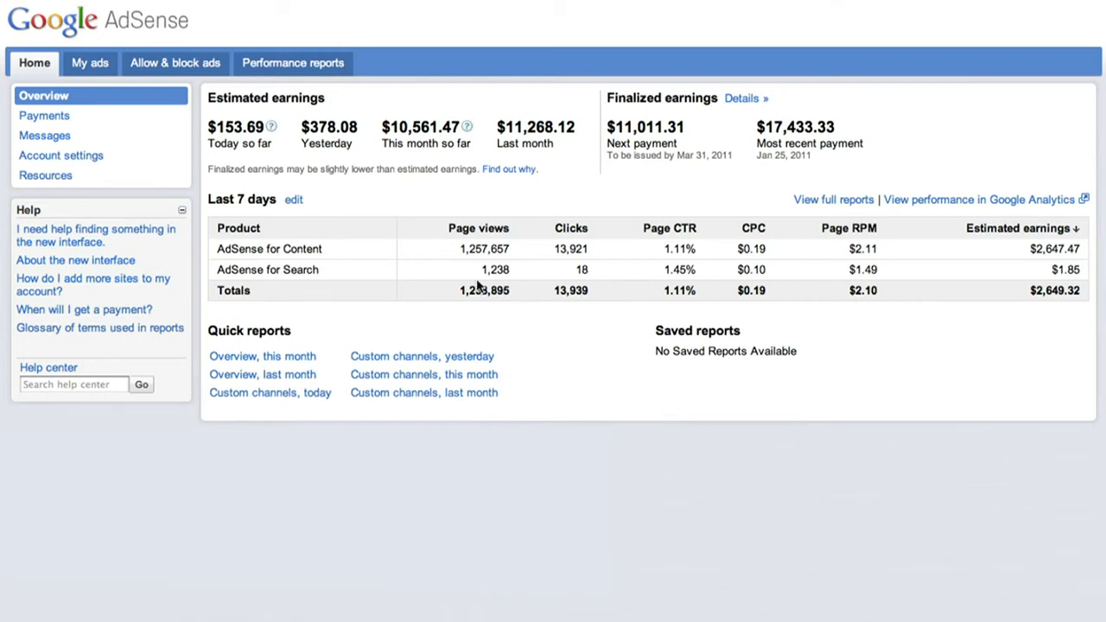
Step: Start a new content custom channel from My ads > Custom channels
left_click(99, 65)
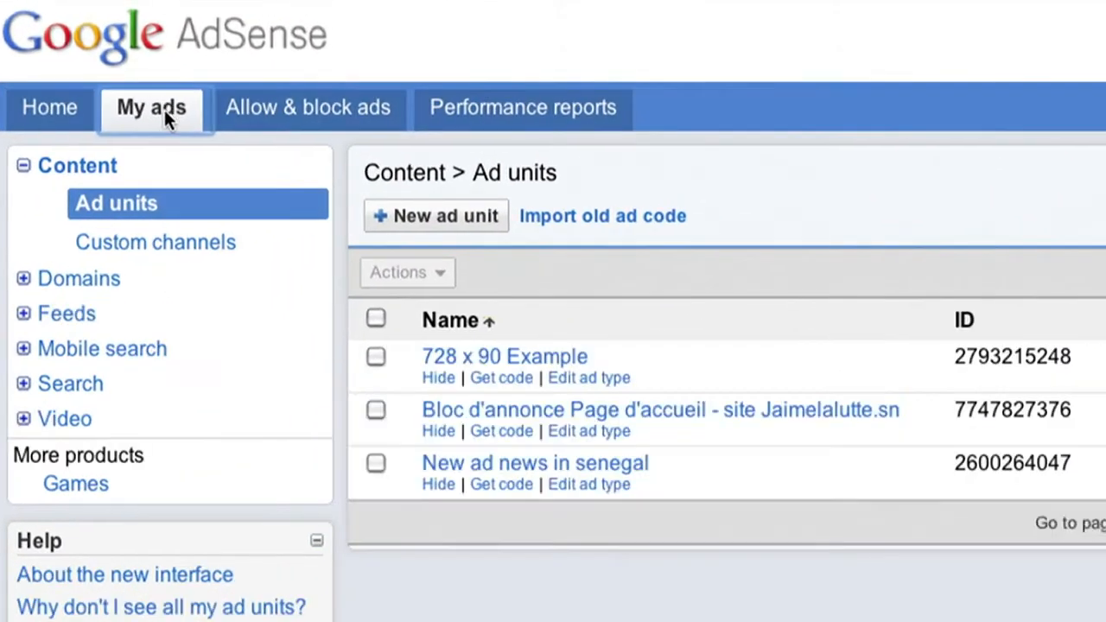
left_click(164, 244)
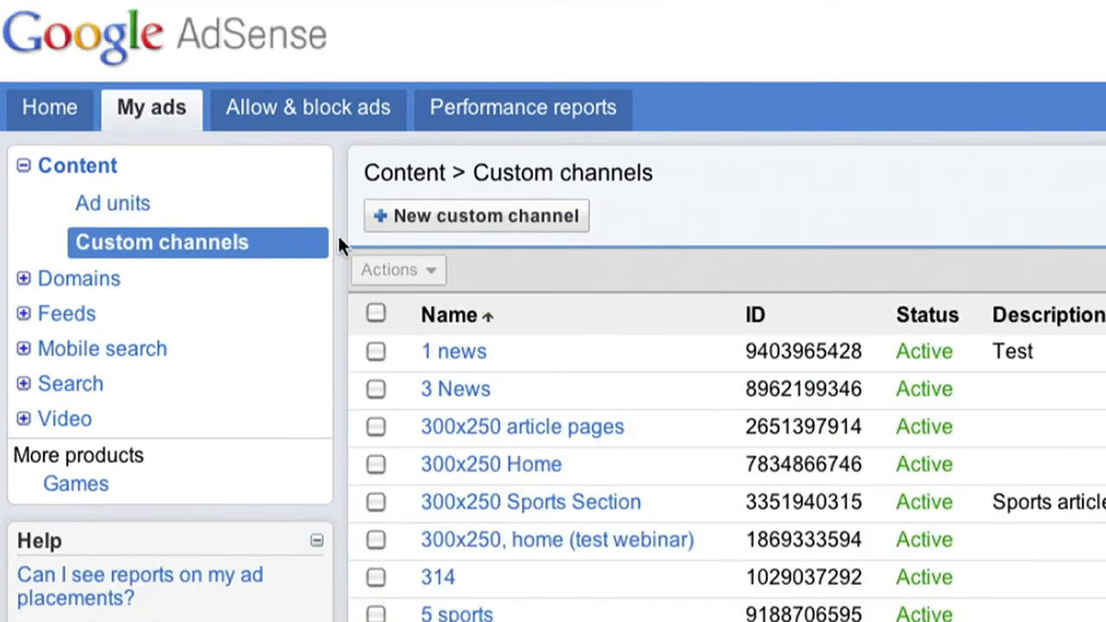
left_click(438, 217)
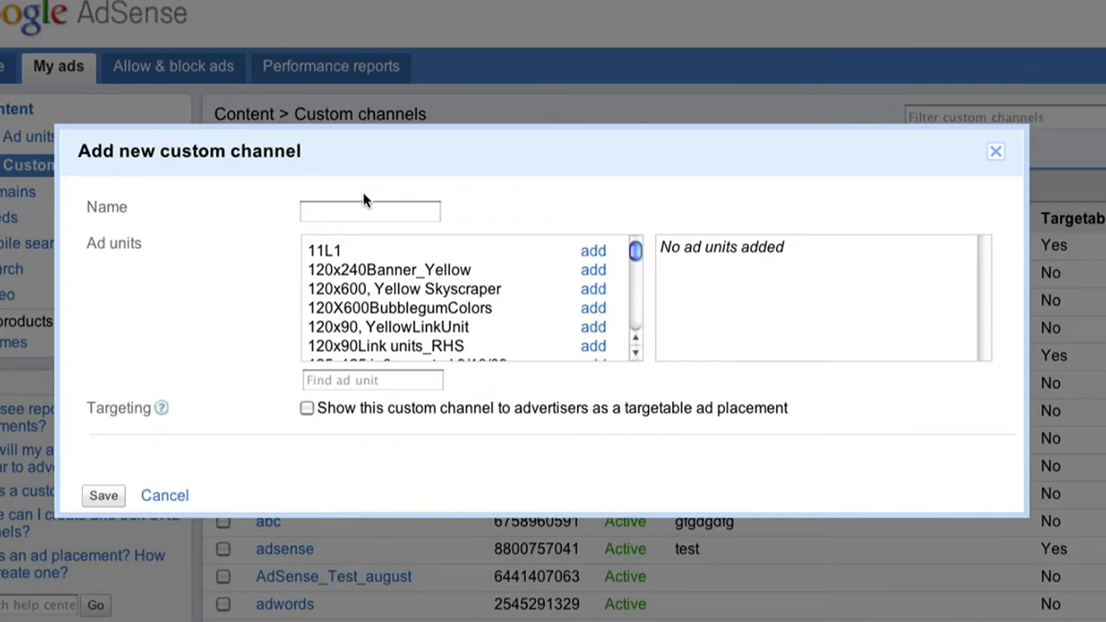
Step: Name the channel 728x90_Poodles and add the 728x90 units from 1/10/08, 1/13/08 and 1/7/08
left_click(426, 216)
type("72")
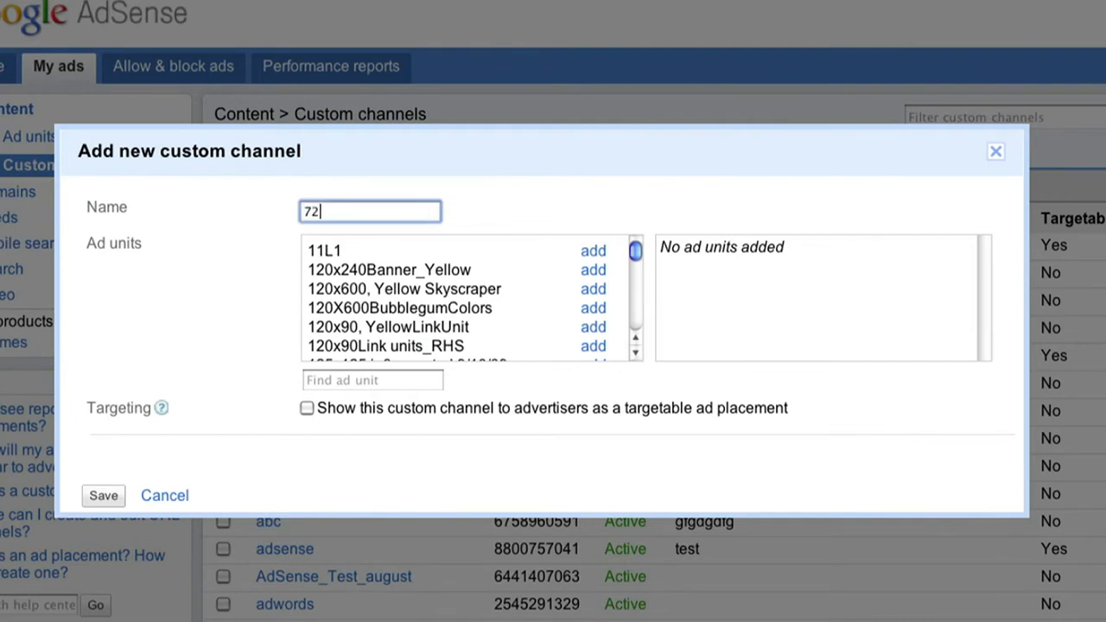
type("8x90")
type("_Pood")
type("les")
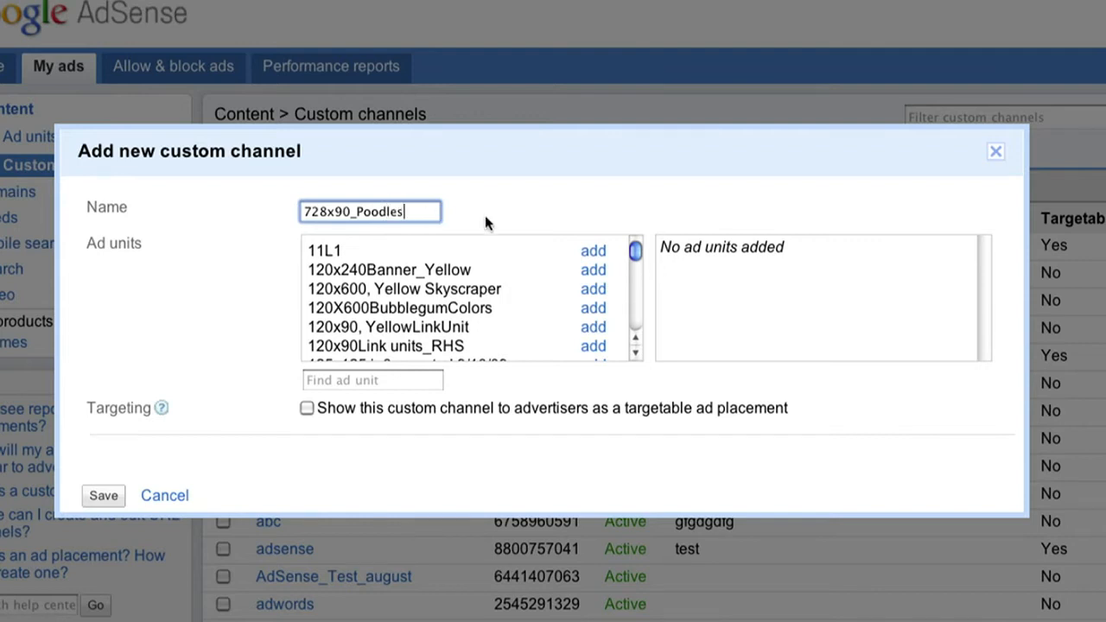
left_click_drag(628, 248, 632, 273)
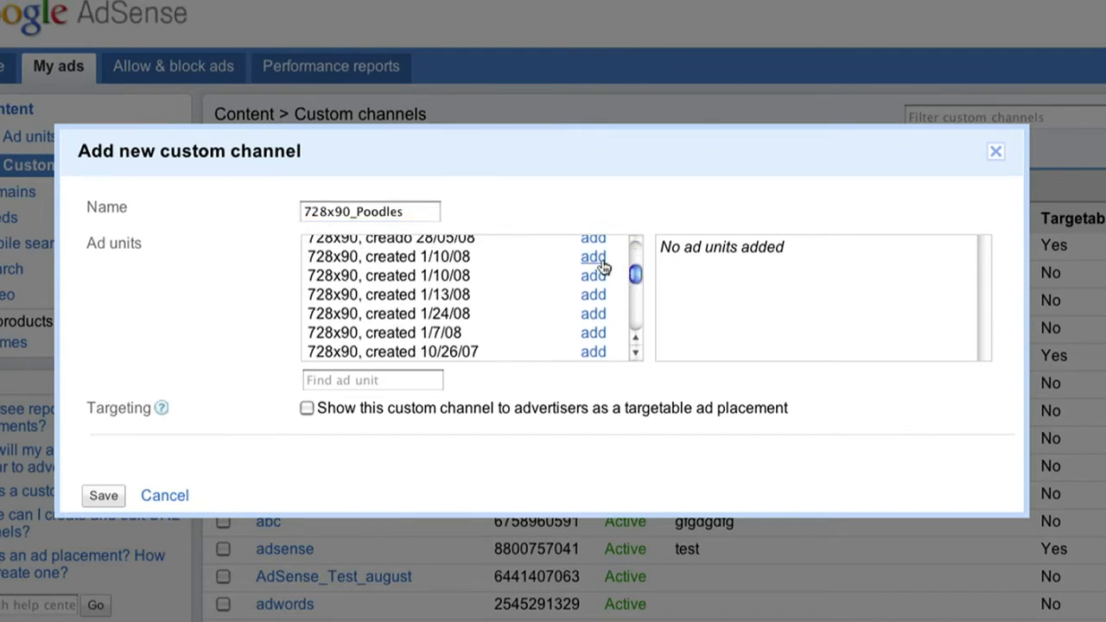
left_click(596, 259)
left_click(596, 276)
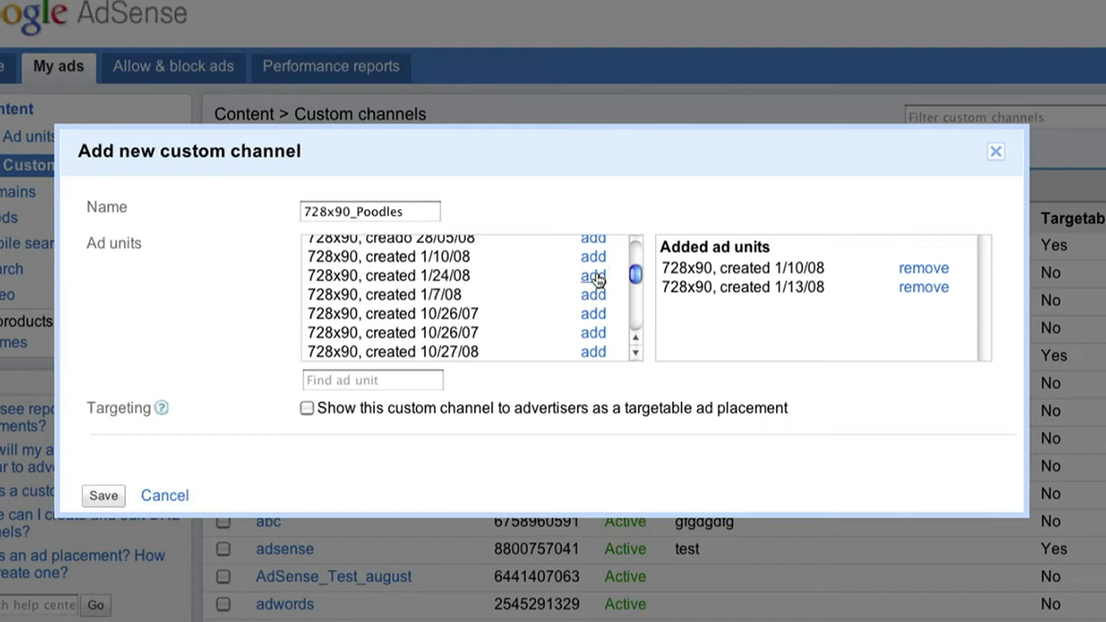
left_click(598, 296)
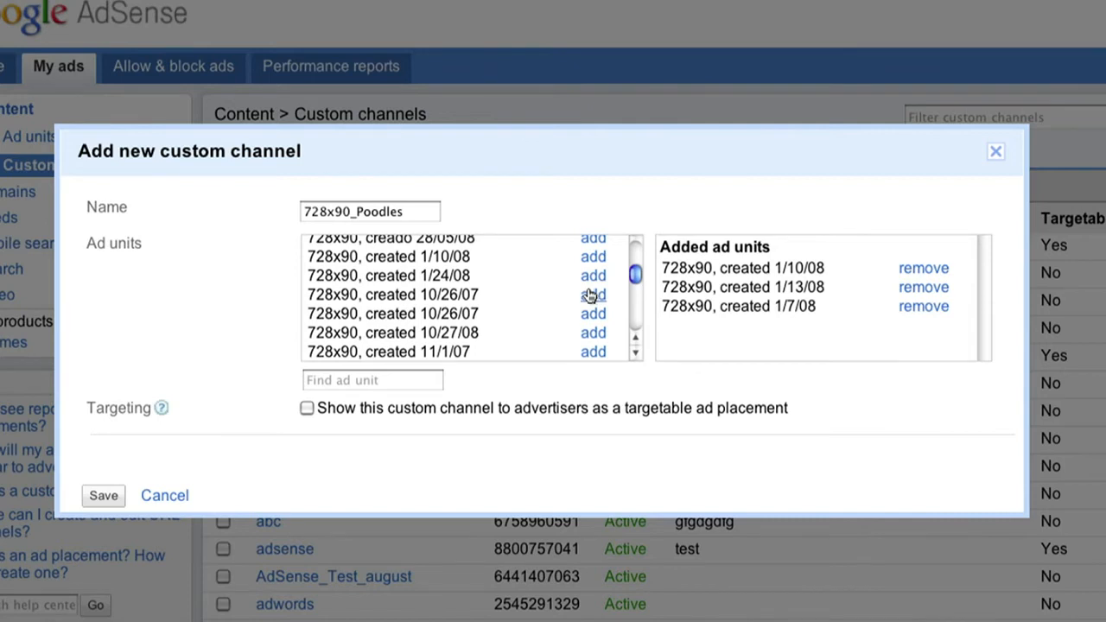
Step: Preview advertiser targeting, turn it back off, and save 728x90_Poodles
left_click(306, 408)
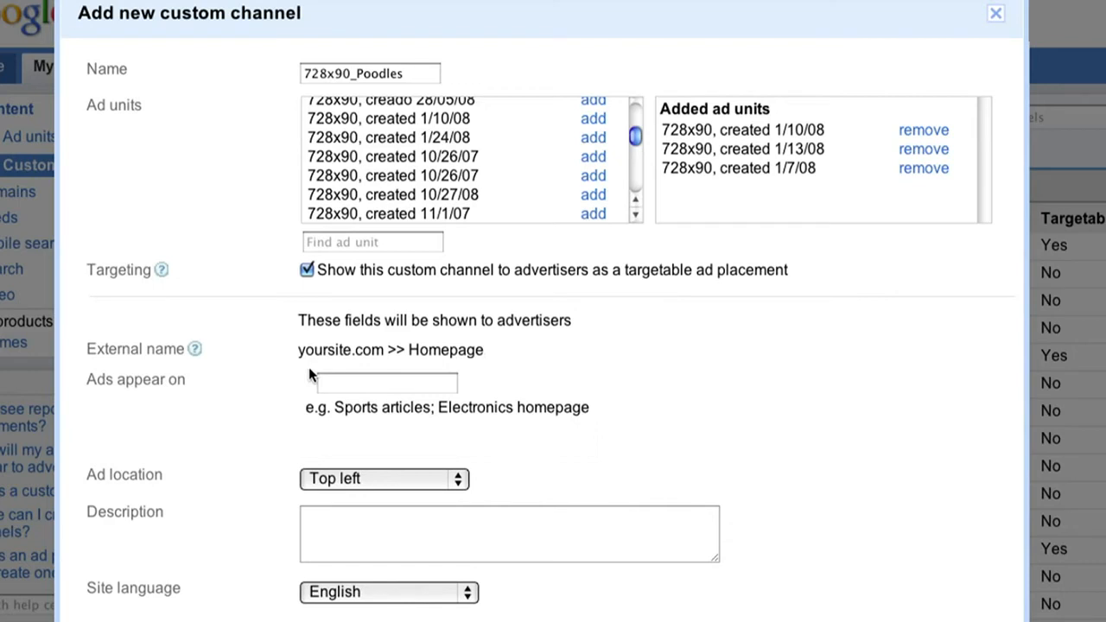
left_click(307, 271)
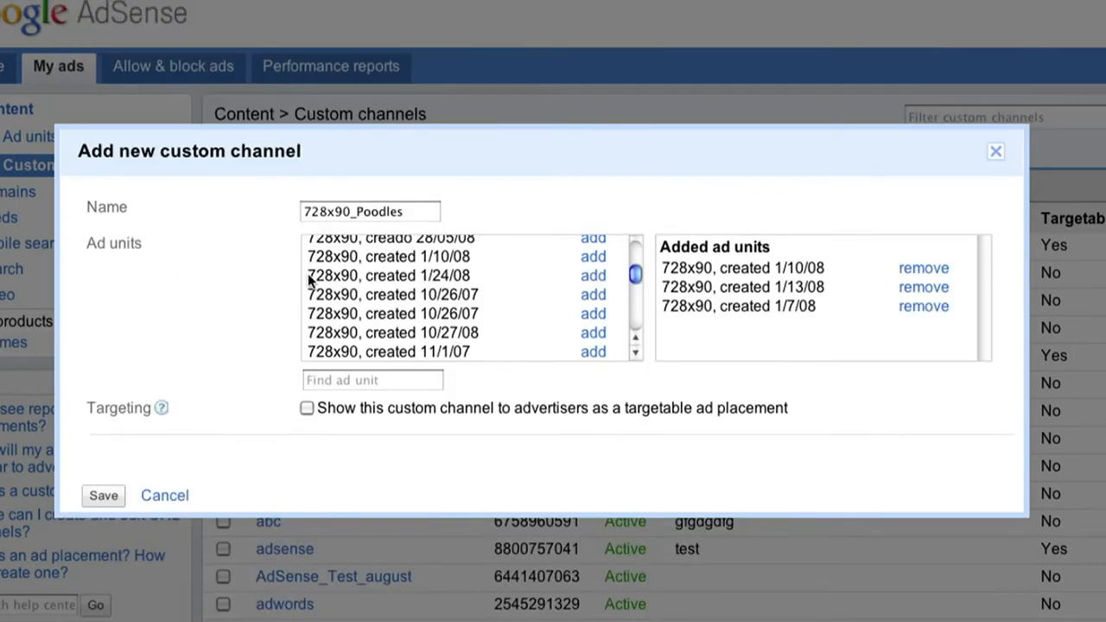
left_click(107, 496)
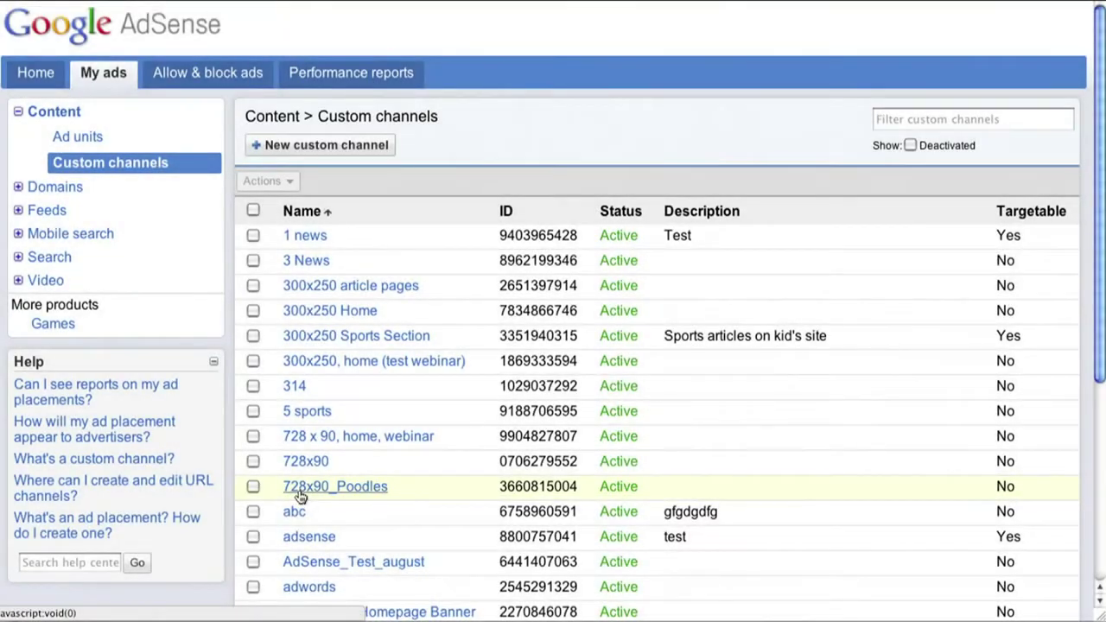
left_click(300, 488)
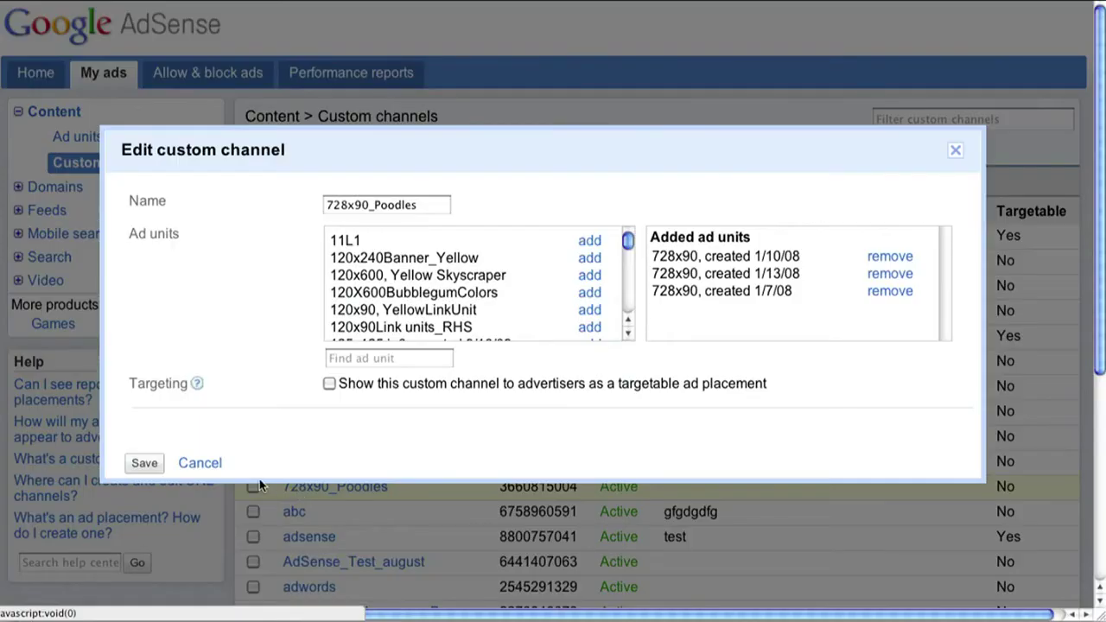
left_click(200, 463)
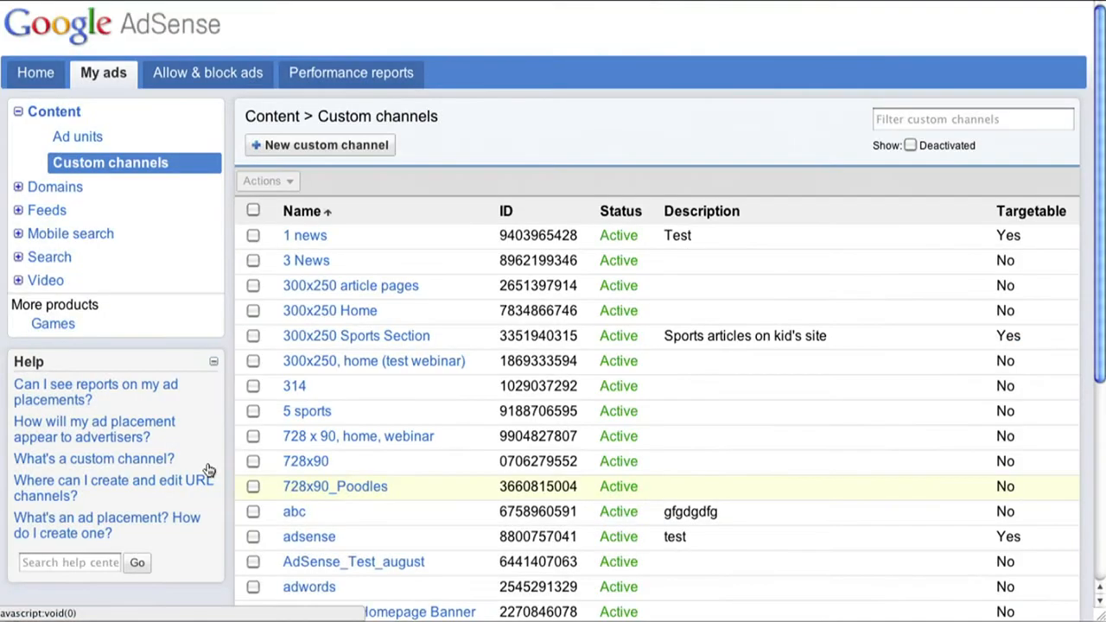
left_click(86, 138)
Step: Begin a new ad unit with the google channel attached, then leave it for Performance reports
left_click(288, 149)
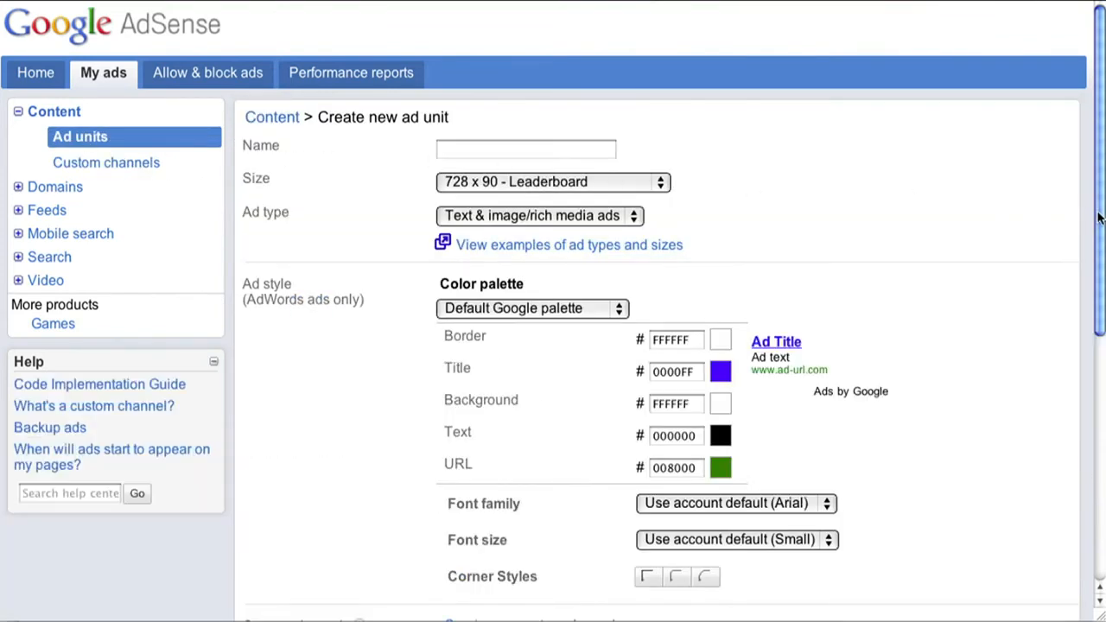
left_click_drag(1098, 218, 1088, 506)
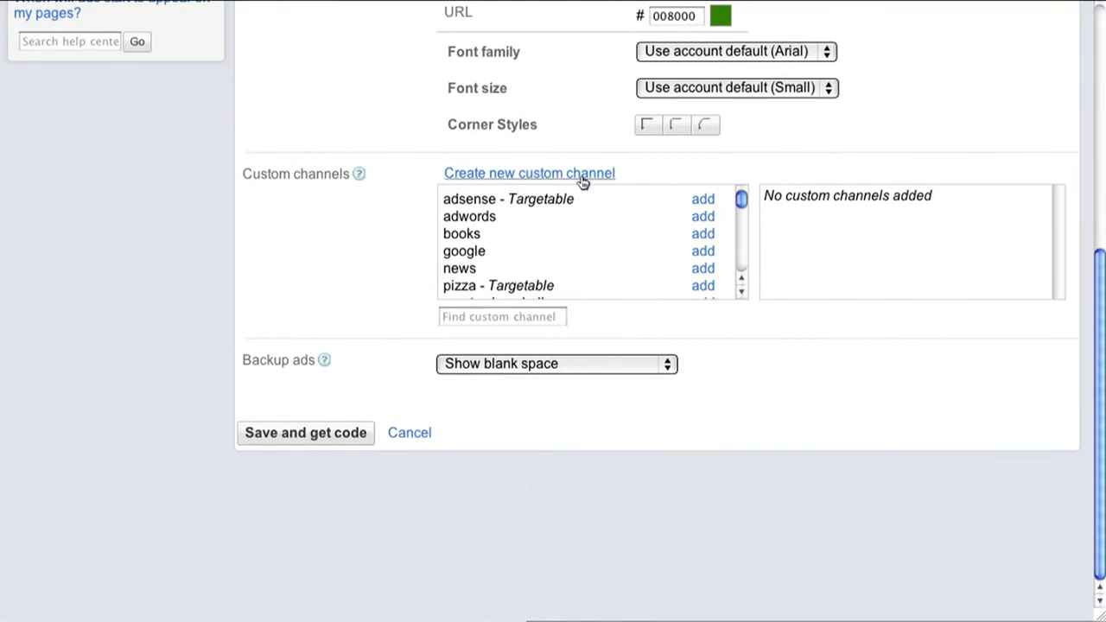
left_click(702, 251)
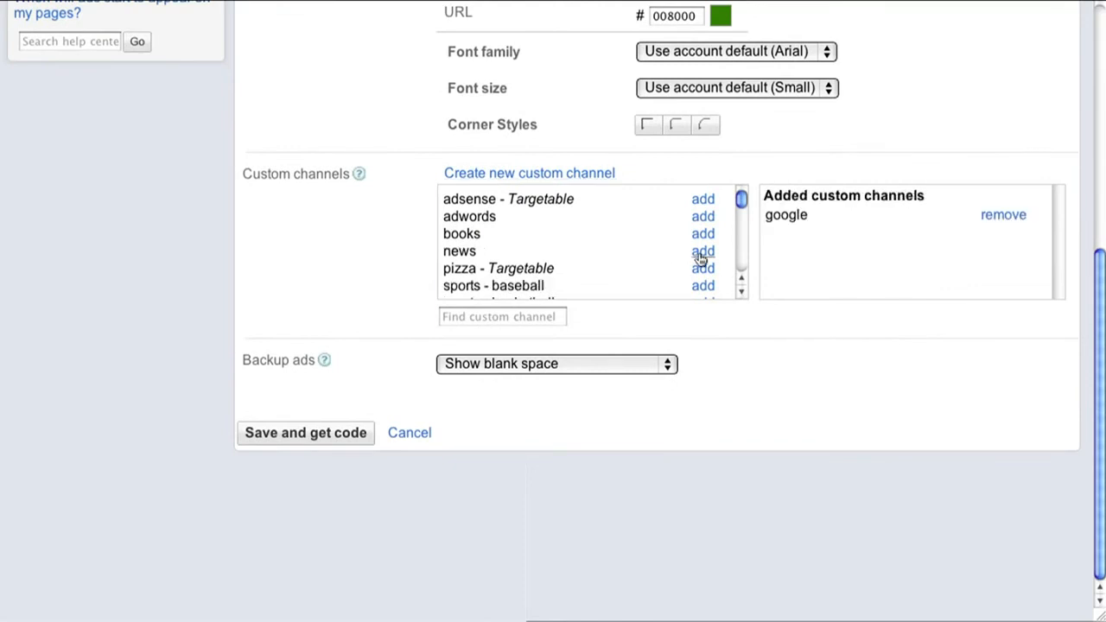
left_click_drag(1090, 328, 1090, 91)
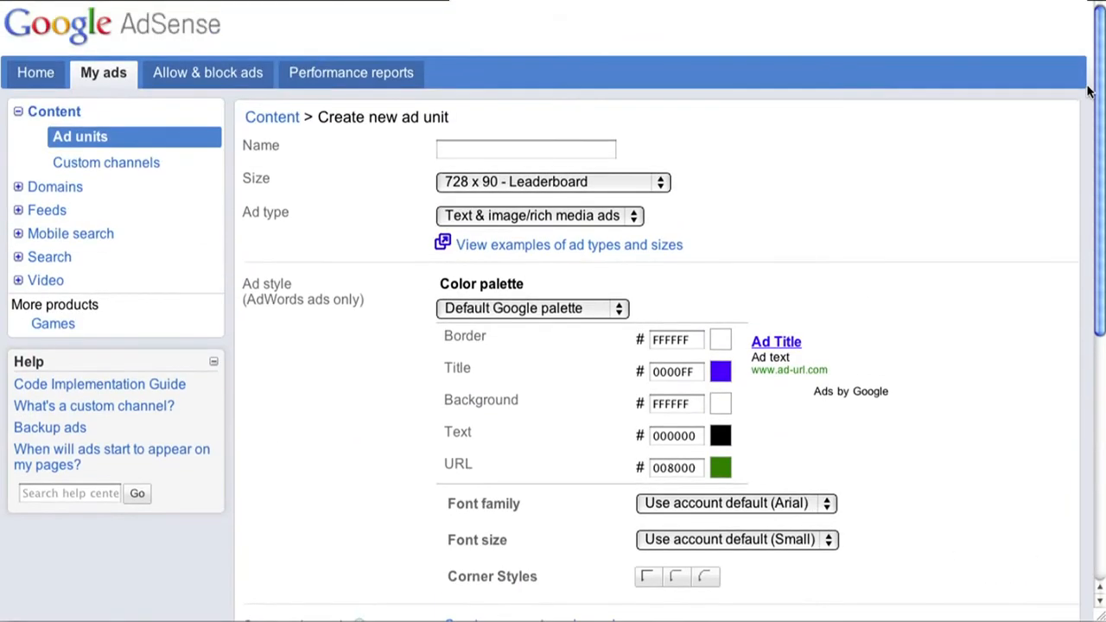
left_click(390, 77)
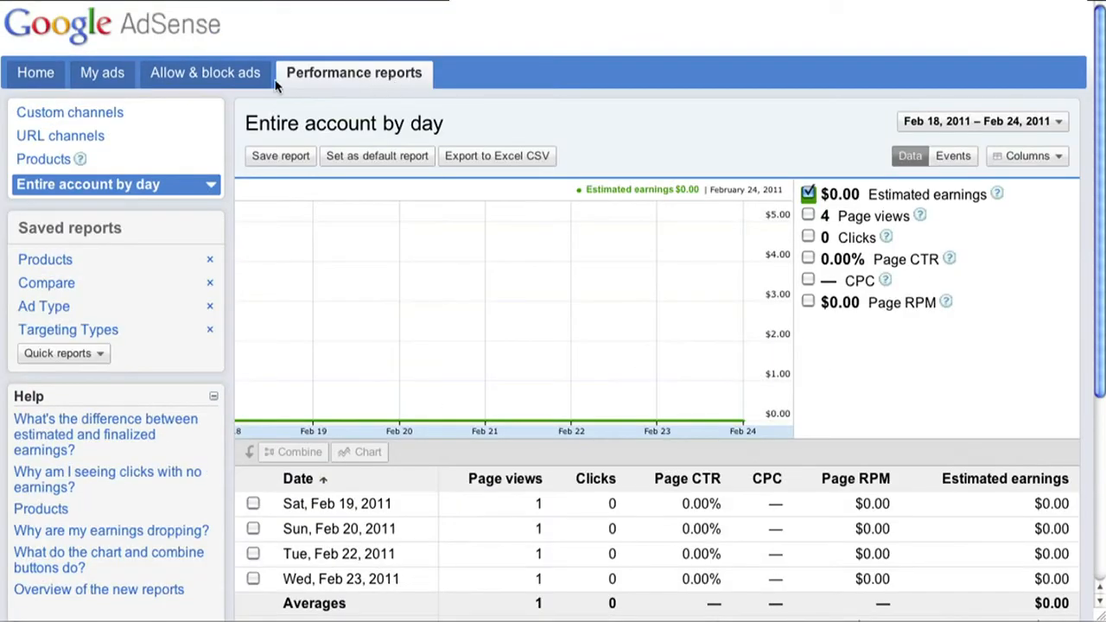
Step: Switch to the Custom channels report, keeping the Feb 18–24 date range
left_click(73, 112)
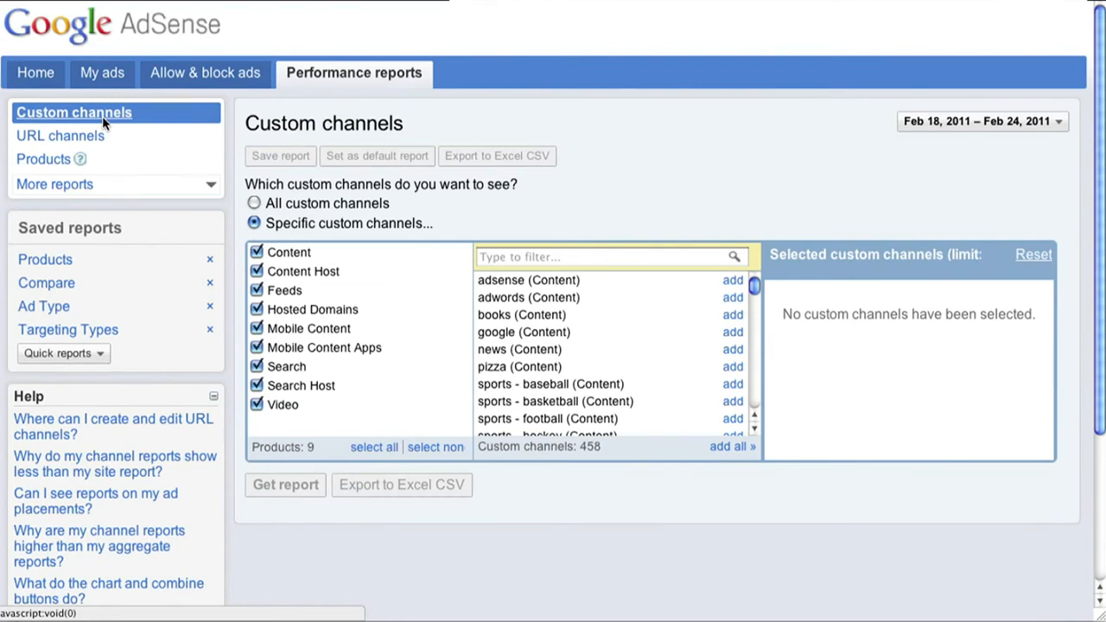
left_click(934, 125)
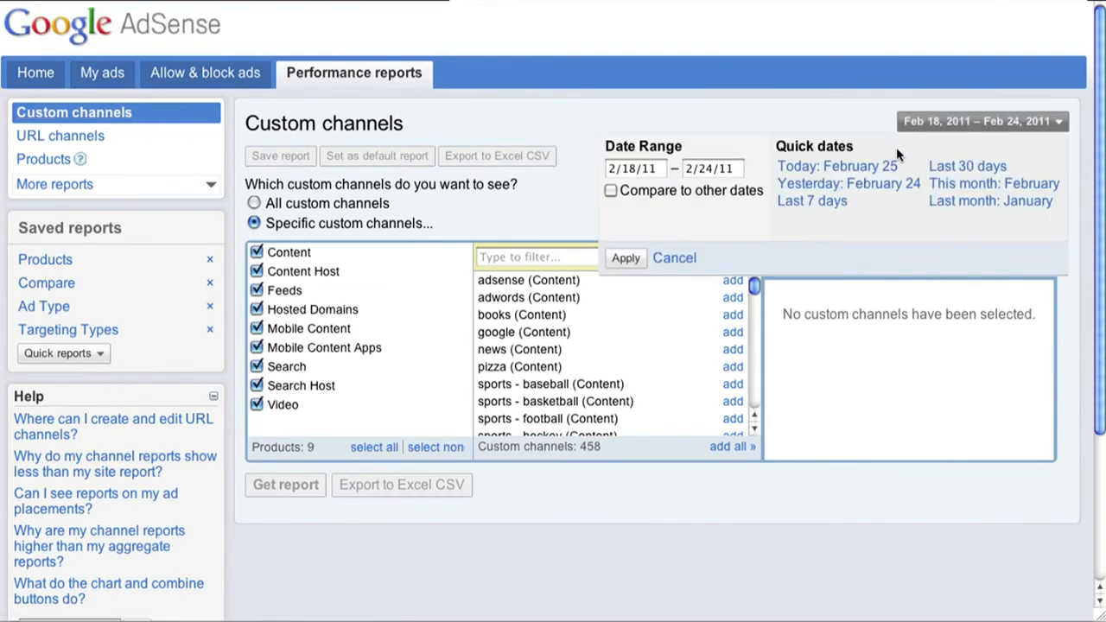
left_click(836, 204)
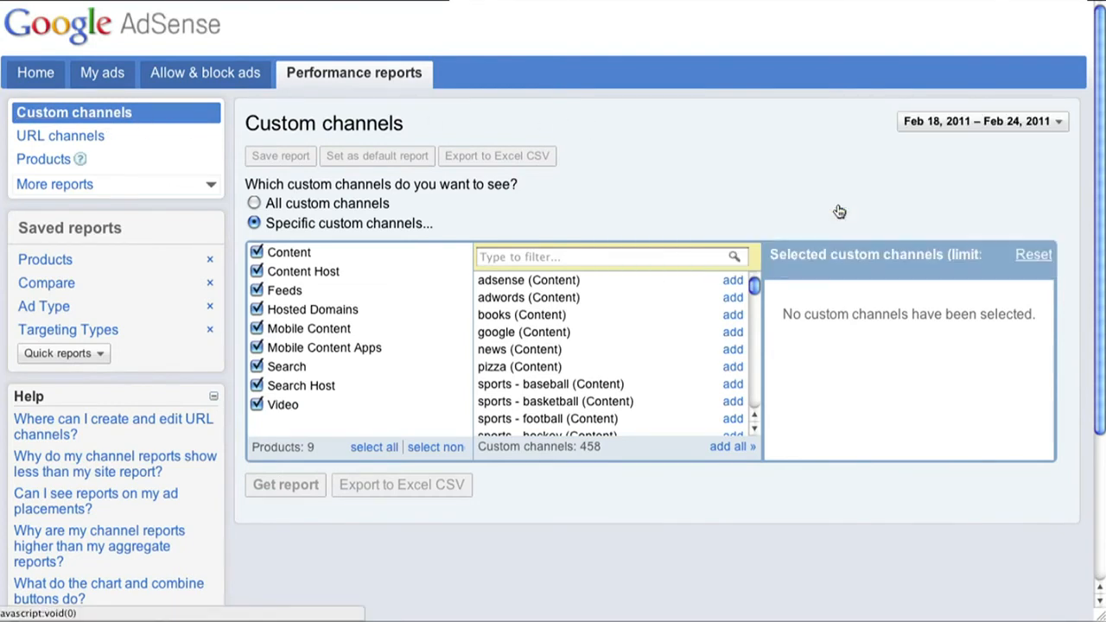
Step: Add adsense, adwords and then all custom channels to the report
left_click(733, 281)
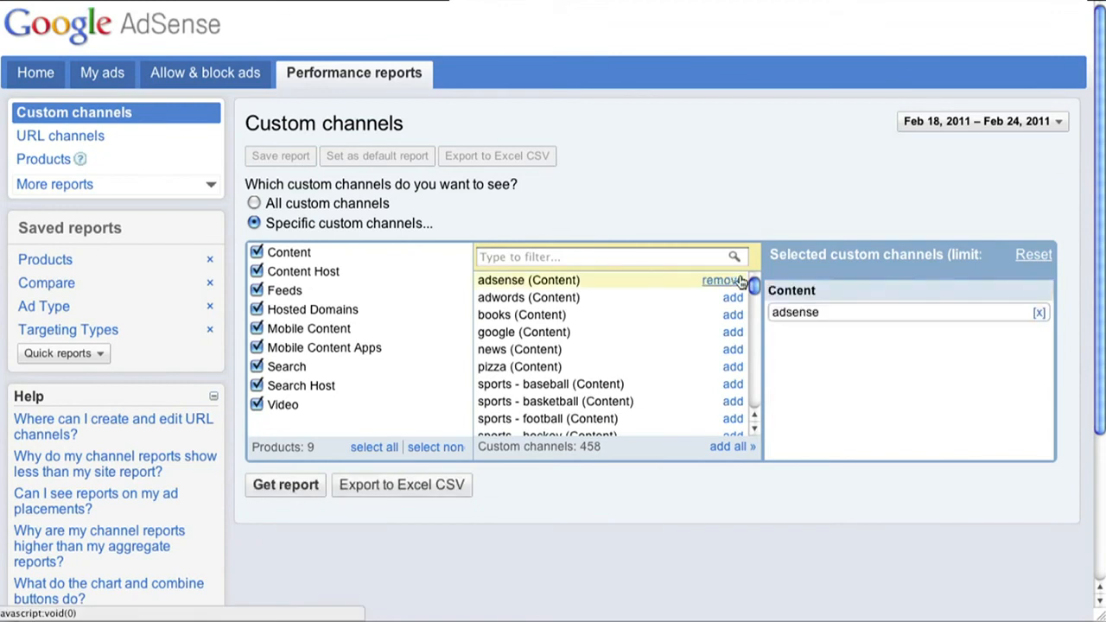
left_click(733, 297)
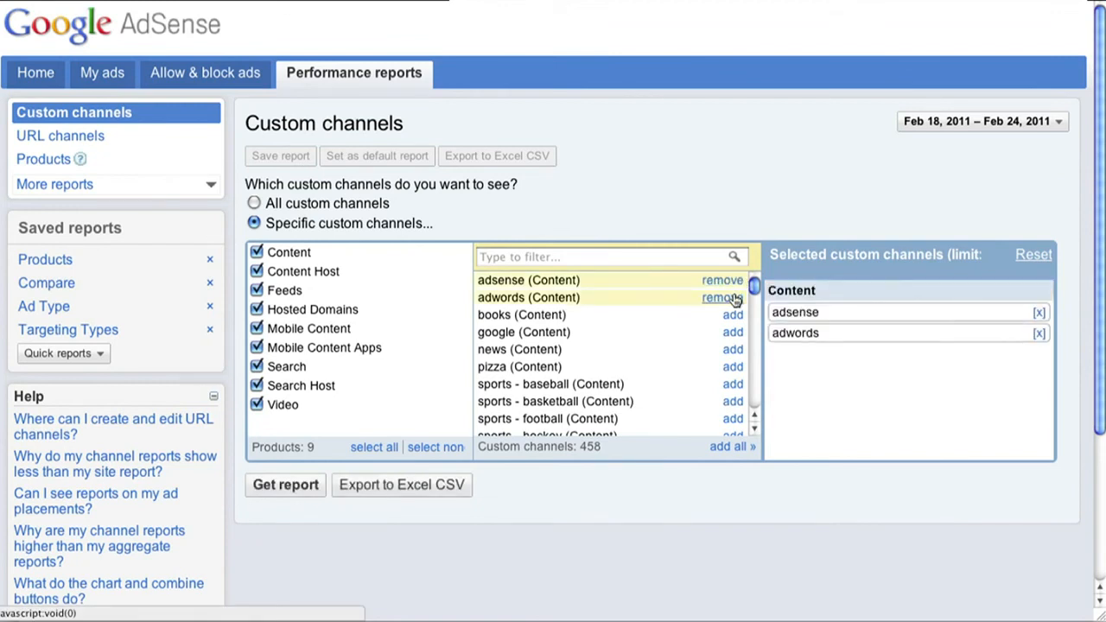
left_click(732, 447)
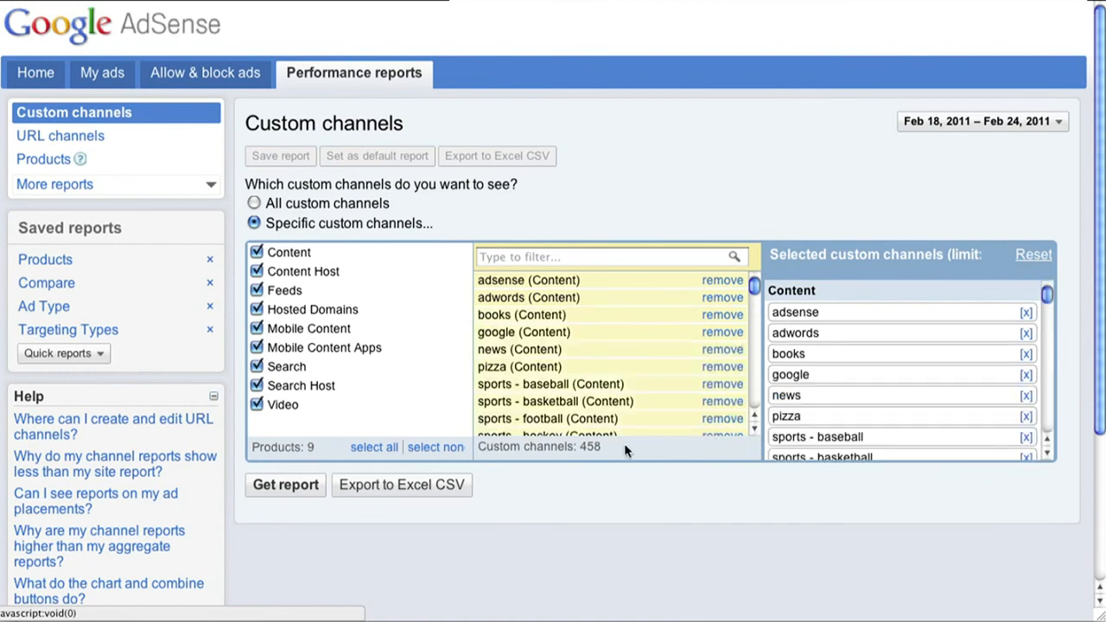